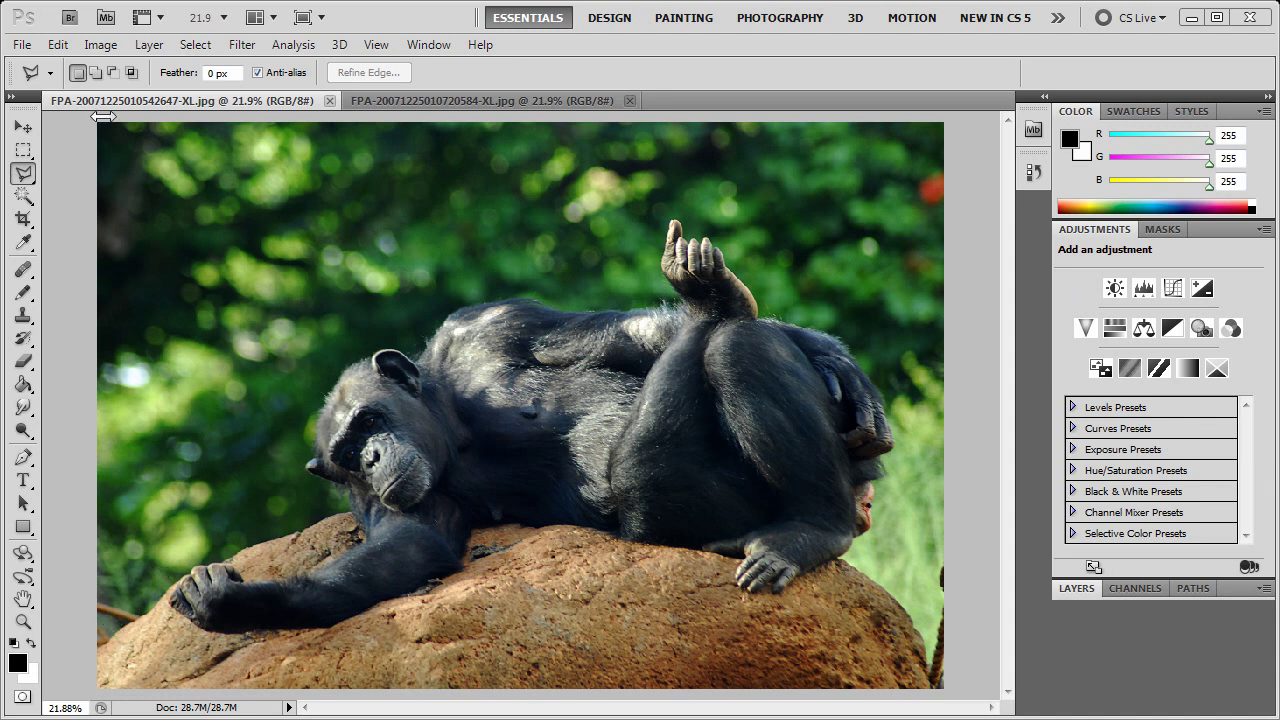
# Step: View the rainbow sky image and return to the chimpanzee image
pyautogui.click(366, 9)
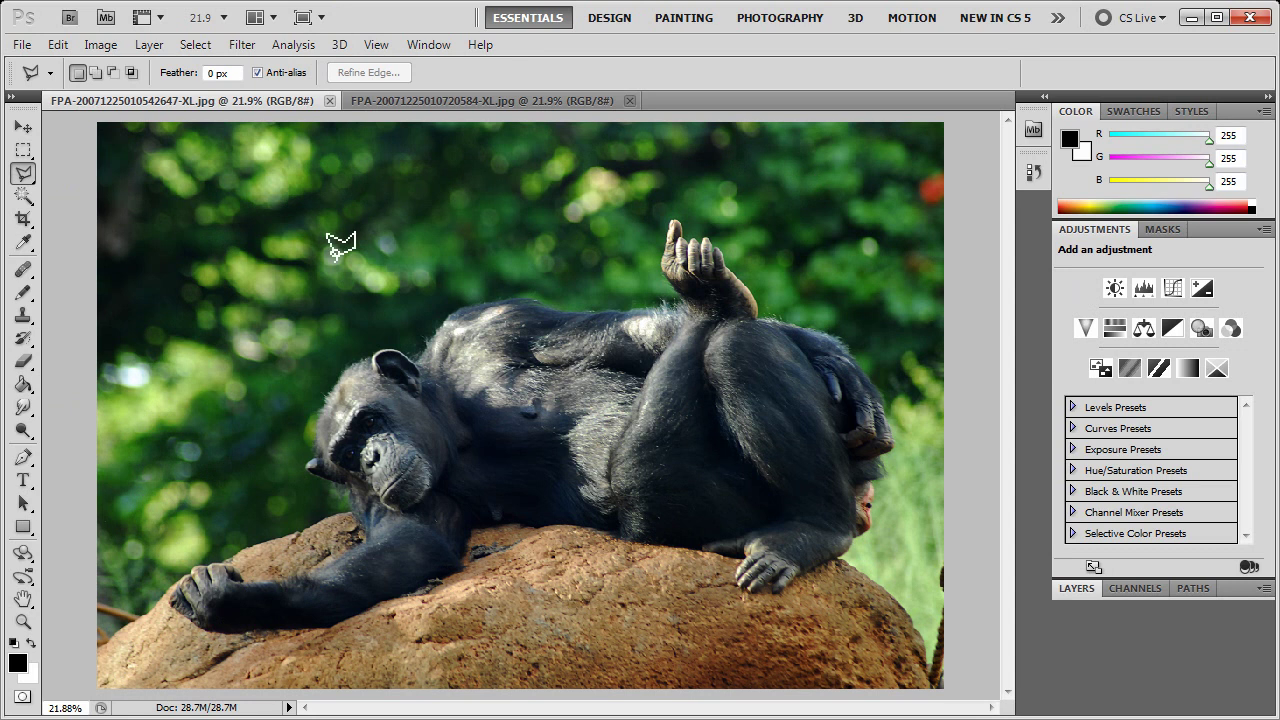
pyautogui.click(420, 105)
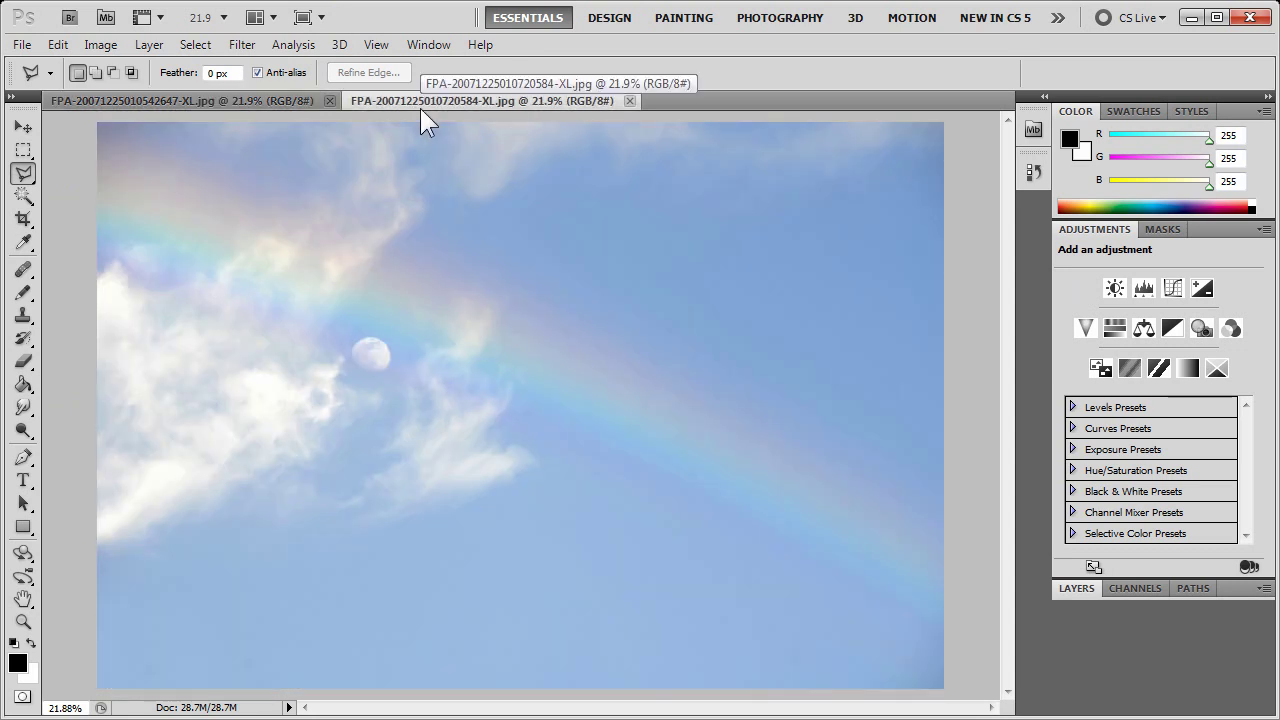
pyautogui.click(228, 101)
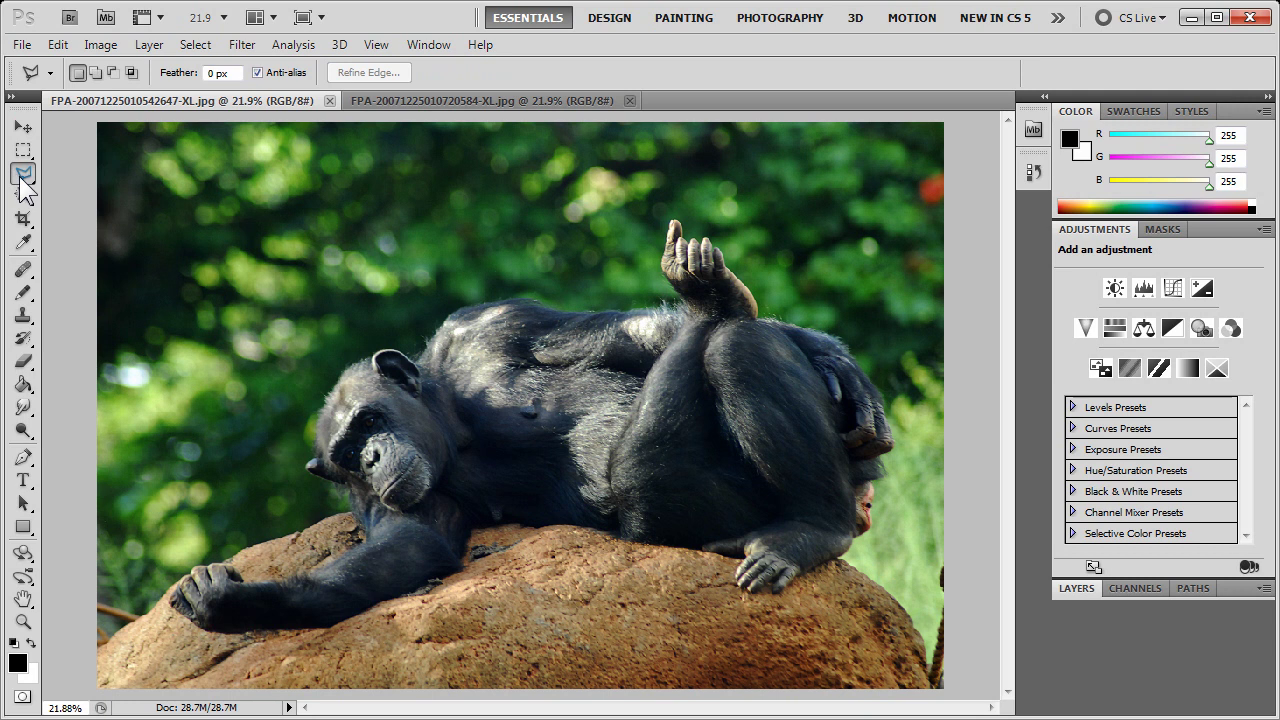
# Step: Outline the chimpanzee and the rock with the Polygonal Lasso, closing the selection along the image's lower edge
pyautogui.moveTo(22, 176); pyautogui.dragTo(90, 189)
pyautogui.click(229, 558)
pyautogui.click(352, 489)
pyautogui.click(303, 466)
pyautogui.click(386, 350)
pyautogui.click(460, 312)
pyautogui.click(540, 299)
pyautogui.click(672, 306)
pyautogui.click(676, 222)
pyautogui.click(716, 246)
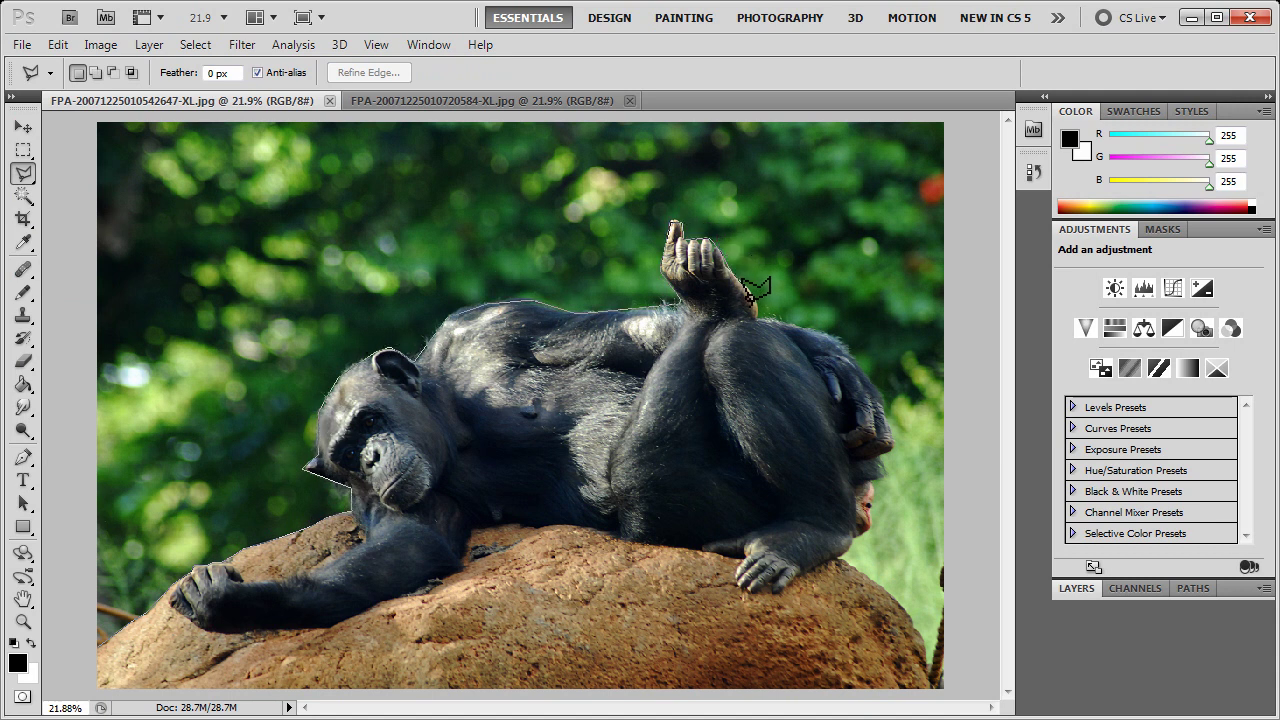
pyautogui.click(758, 300)
pyautogui.click(840, 334)
pyautogui.click(888, 420)
pyautogui.click(892, 446)
pyautogui.click(853, 556)
pyautogui.click(909, 594)
pyautogui.click(943, 680)
pyautogui.click(90, 688)
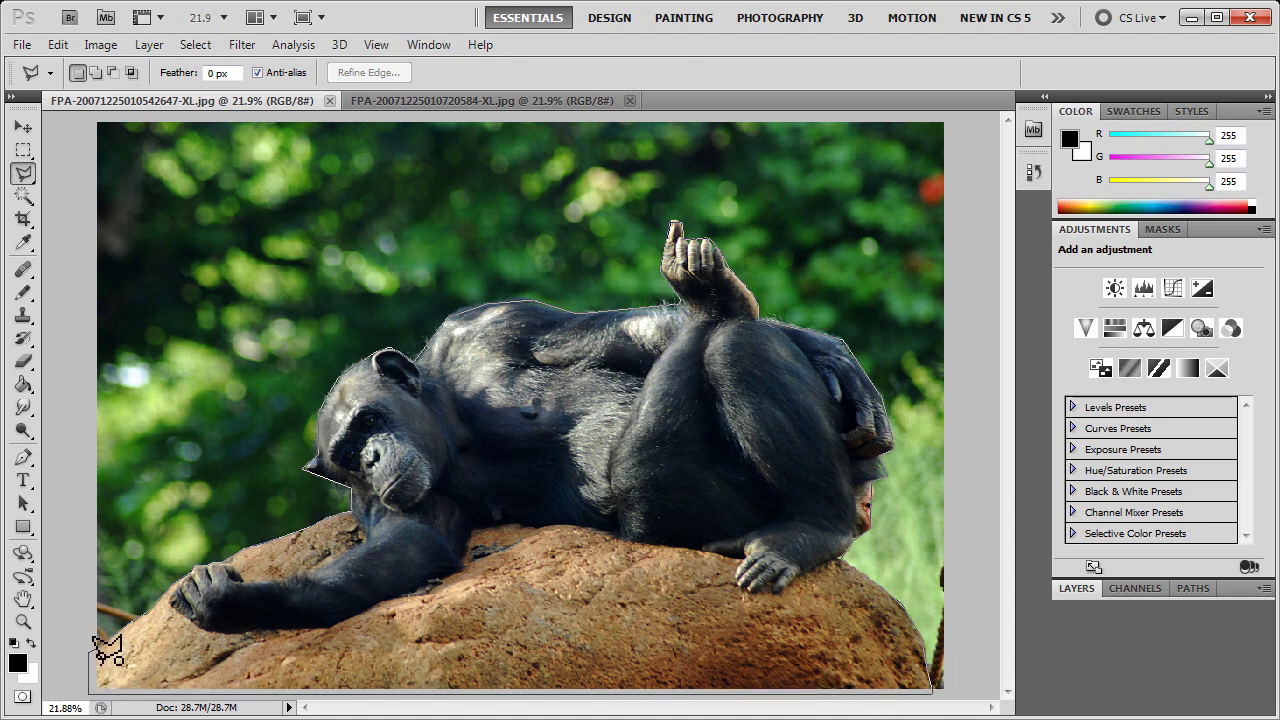
pyautogui.click(100, 642)
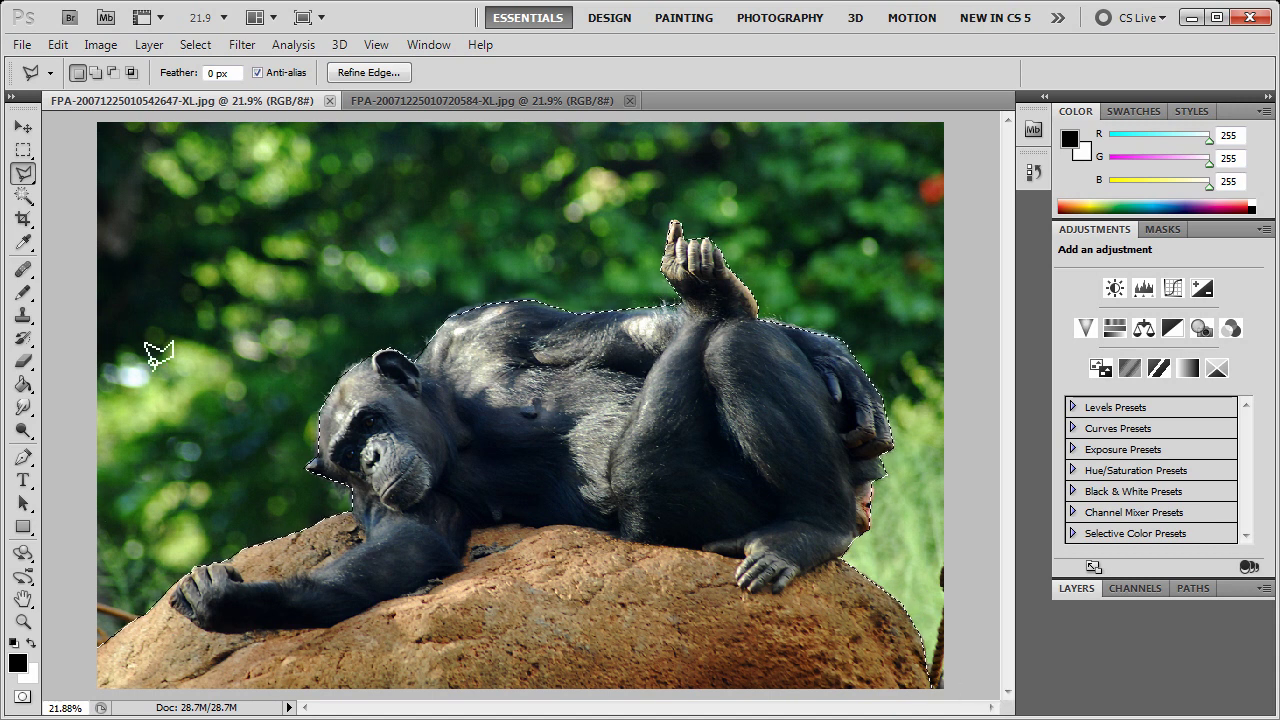
# Step: Copy the selected chimpanzee and rock and paste them onto a new layer in the same image
pyautogui.click(57, 45)
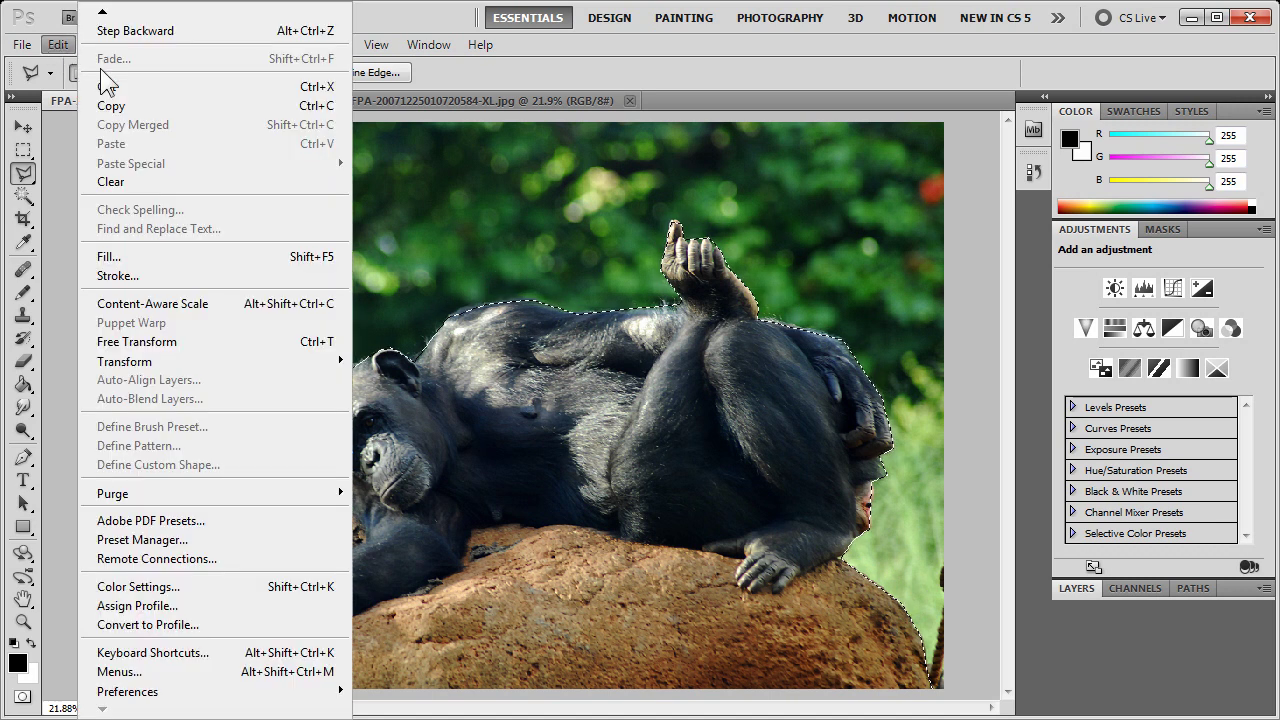
pyautogui.click(115, 109)
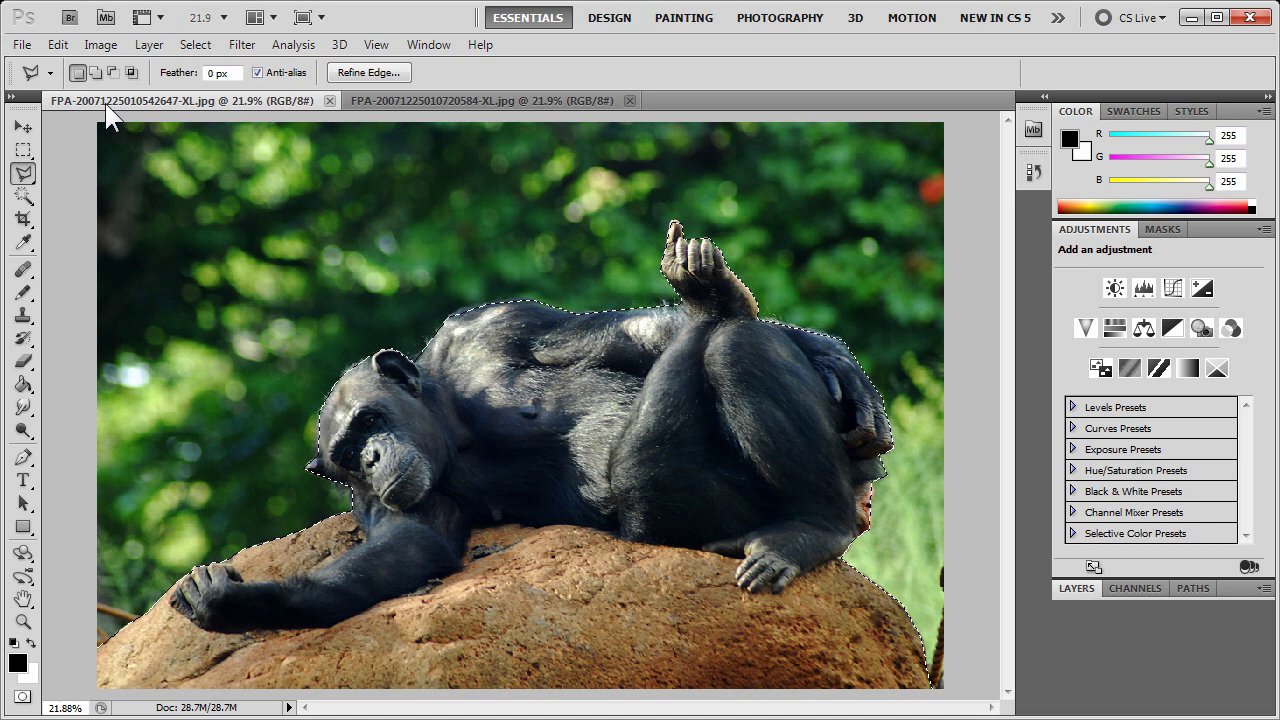
pyautogui.click(55, 45)
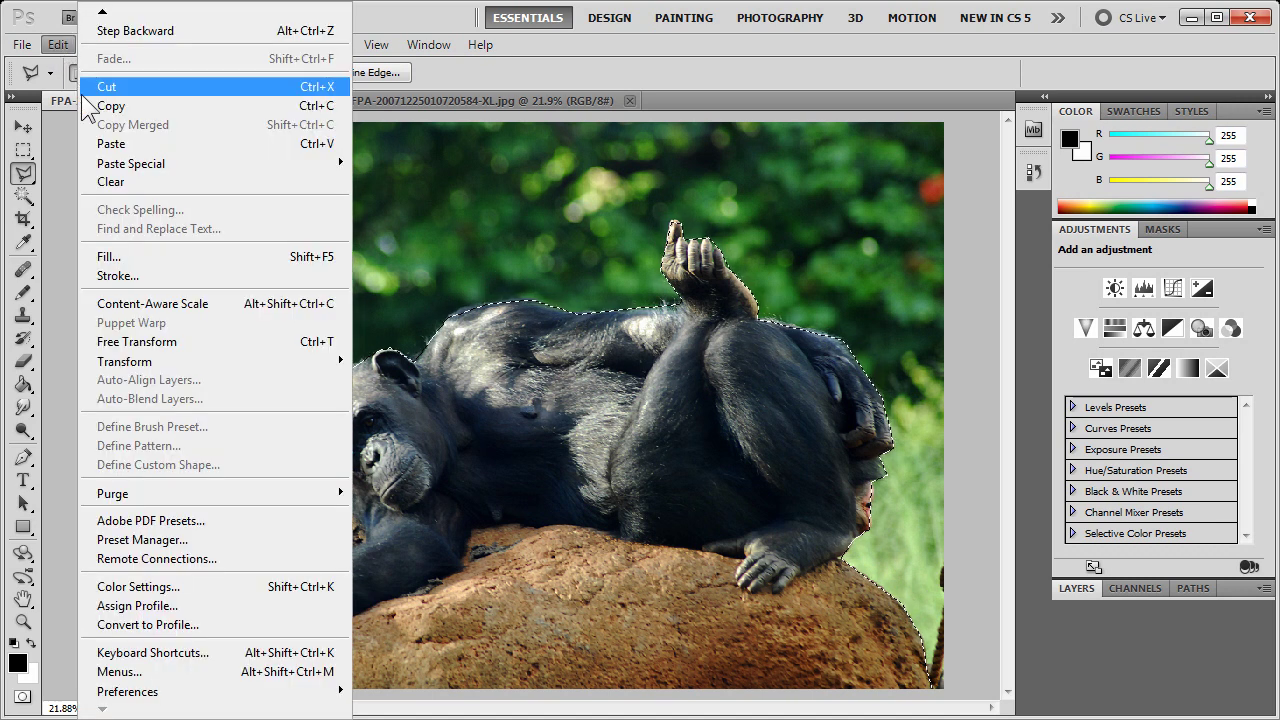
pyautogui.click(107, 148)
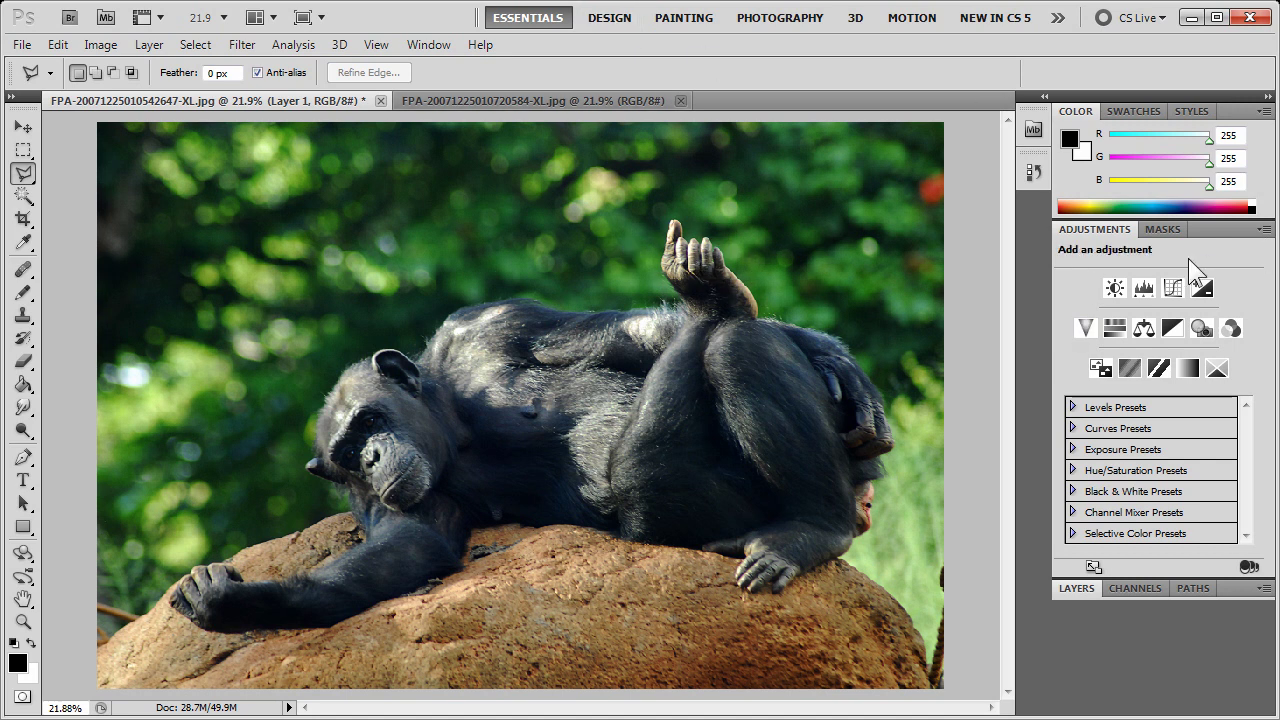
# Step: Show the image's layers, hide the Background layer, and make Background the active layer
pyautogui.click(1078, 587)
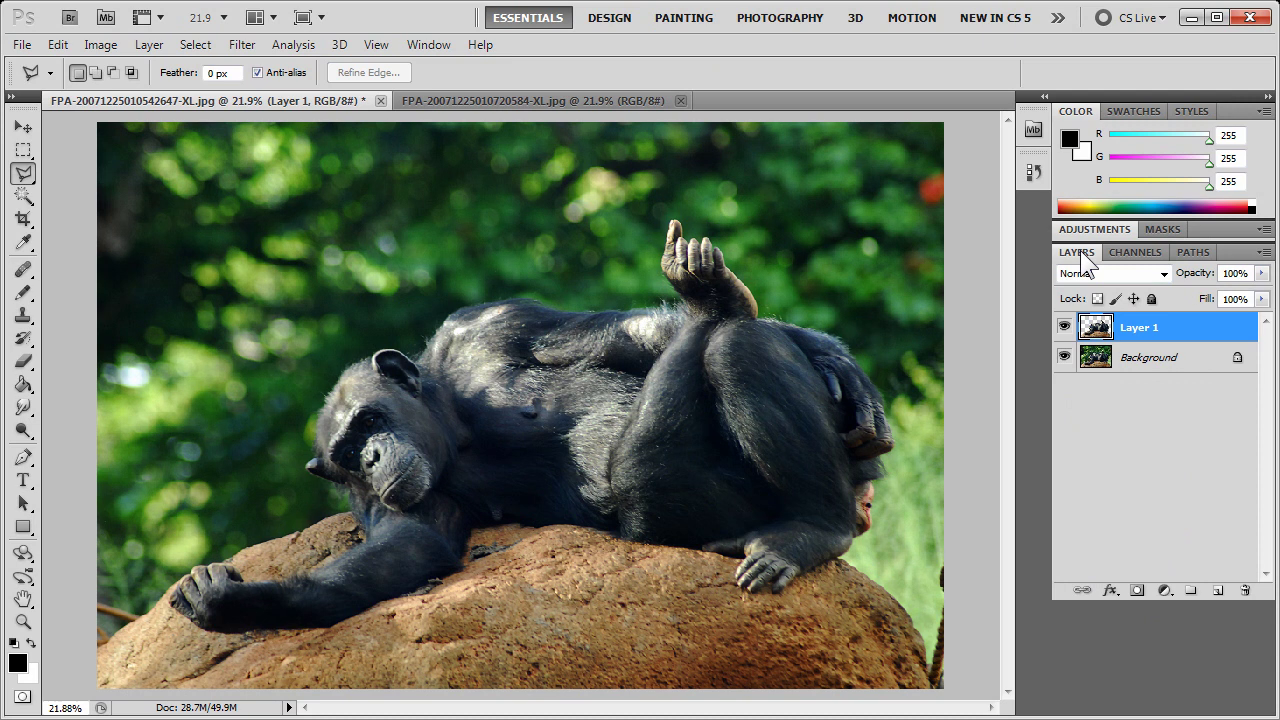
pyautogui.click(1142, 370)
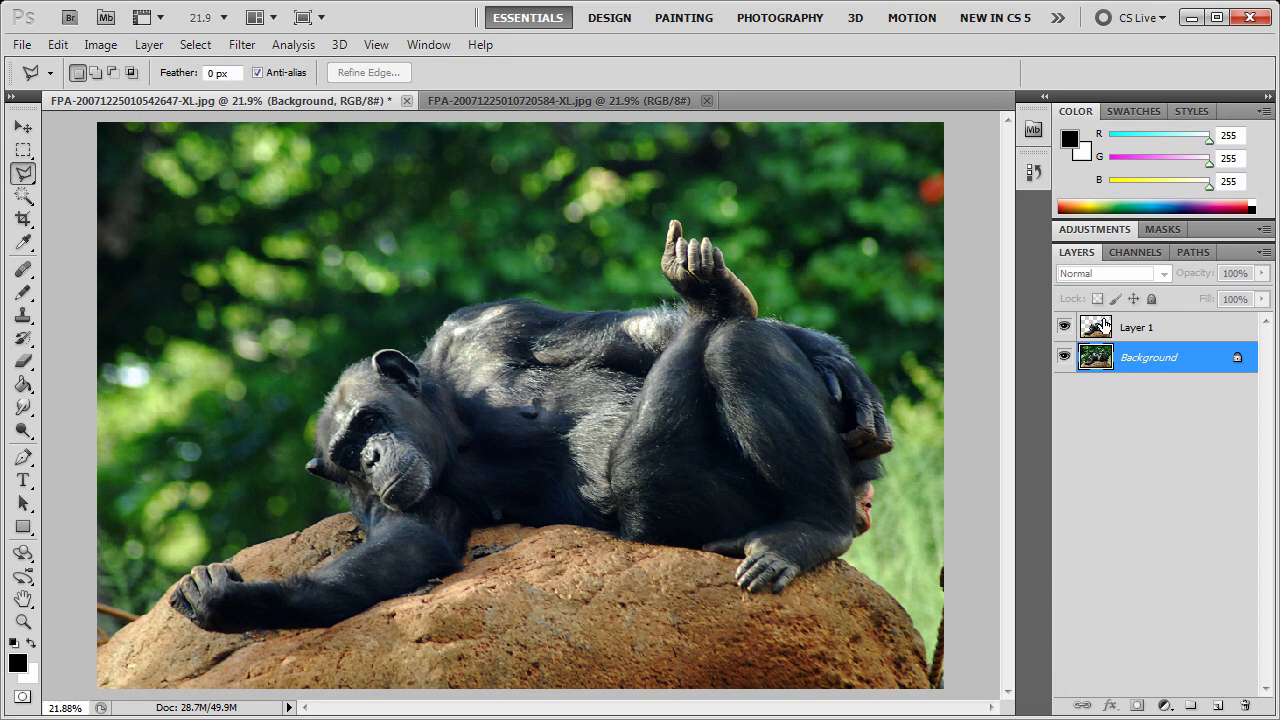
pyautogui.click(1168, 330)
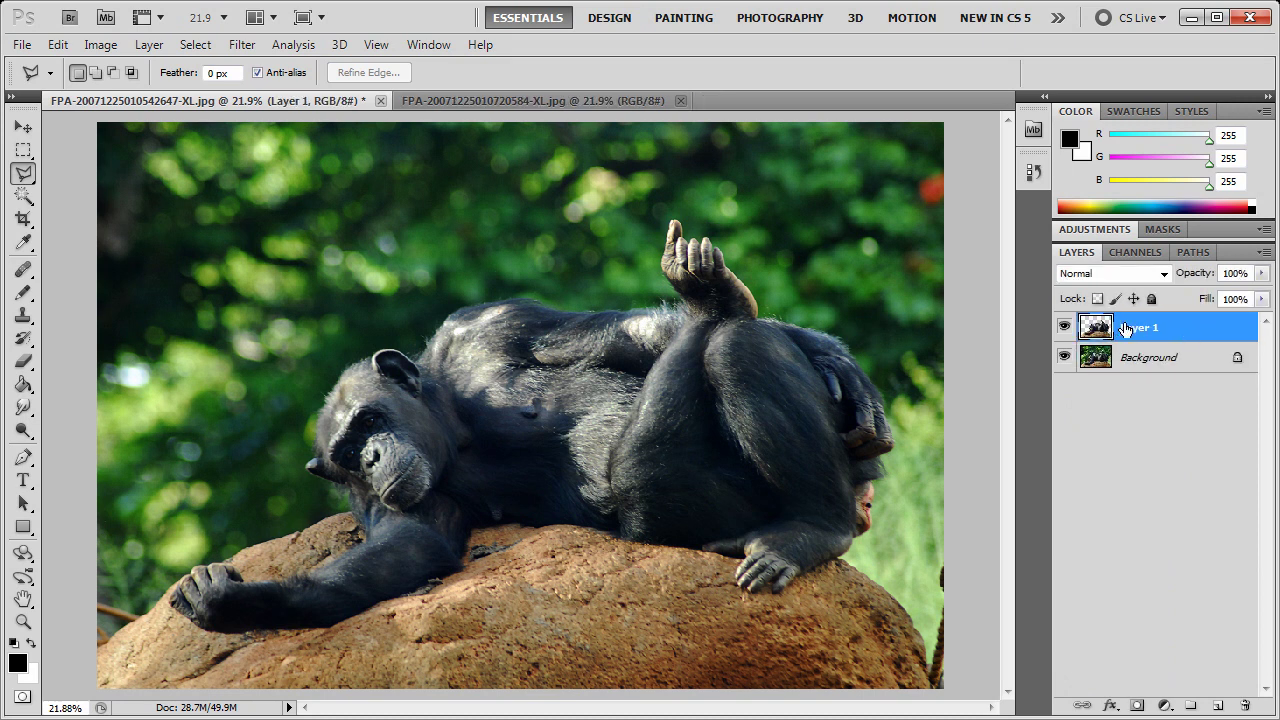
pyautogui.click(1065, 357)
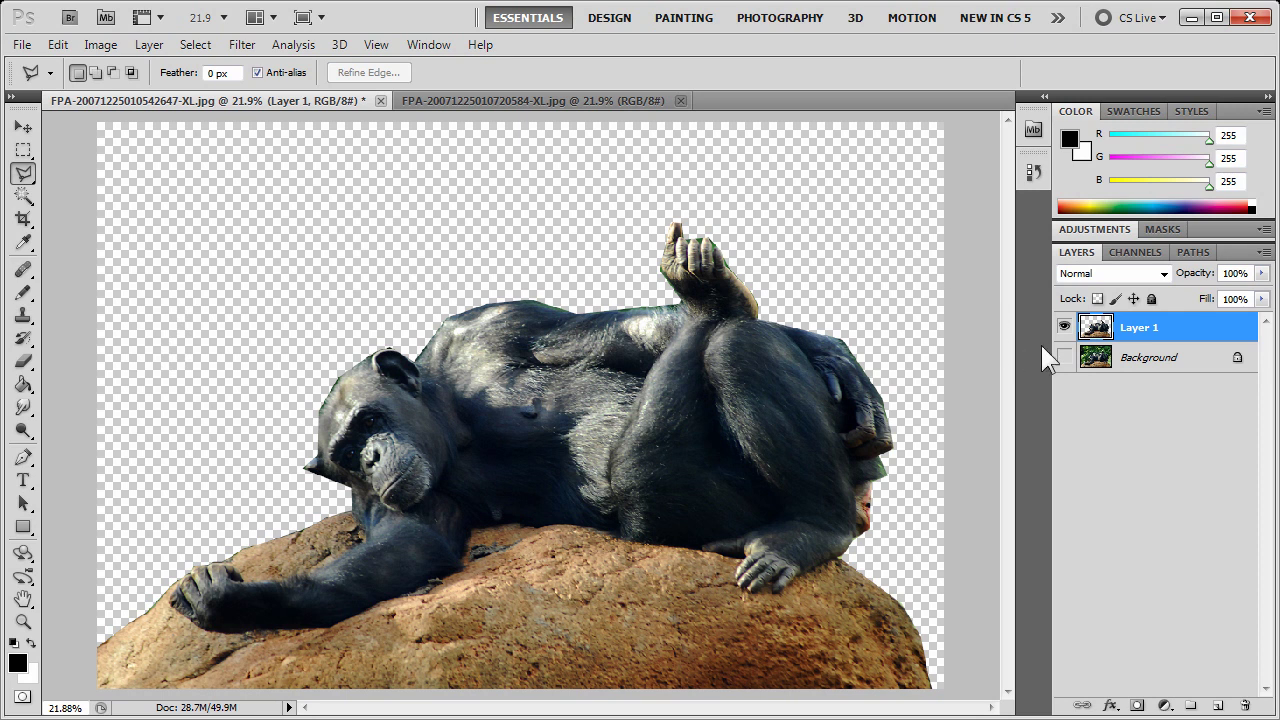
pyautogui.click(1138, 362)
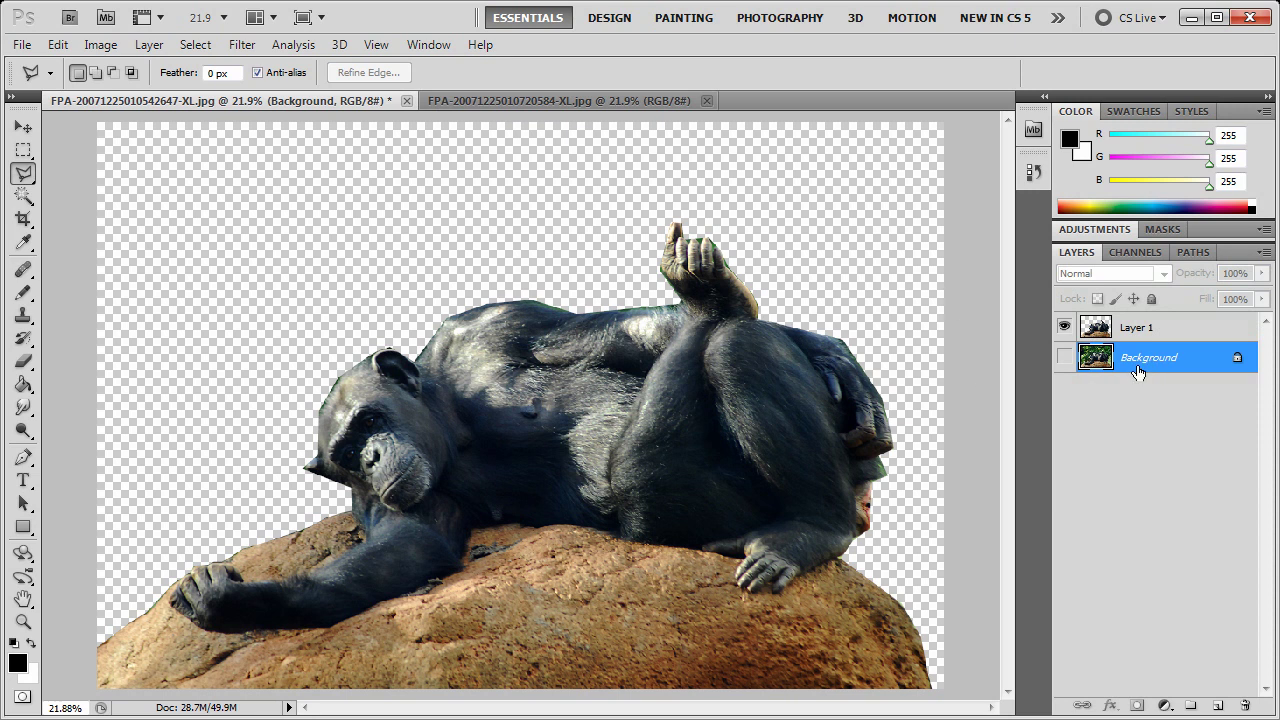
# Step: Copy the entire rainbow sky image and paste it into the chimpanzee image directly above the Background layer
pyautogui.click(463, 101)
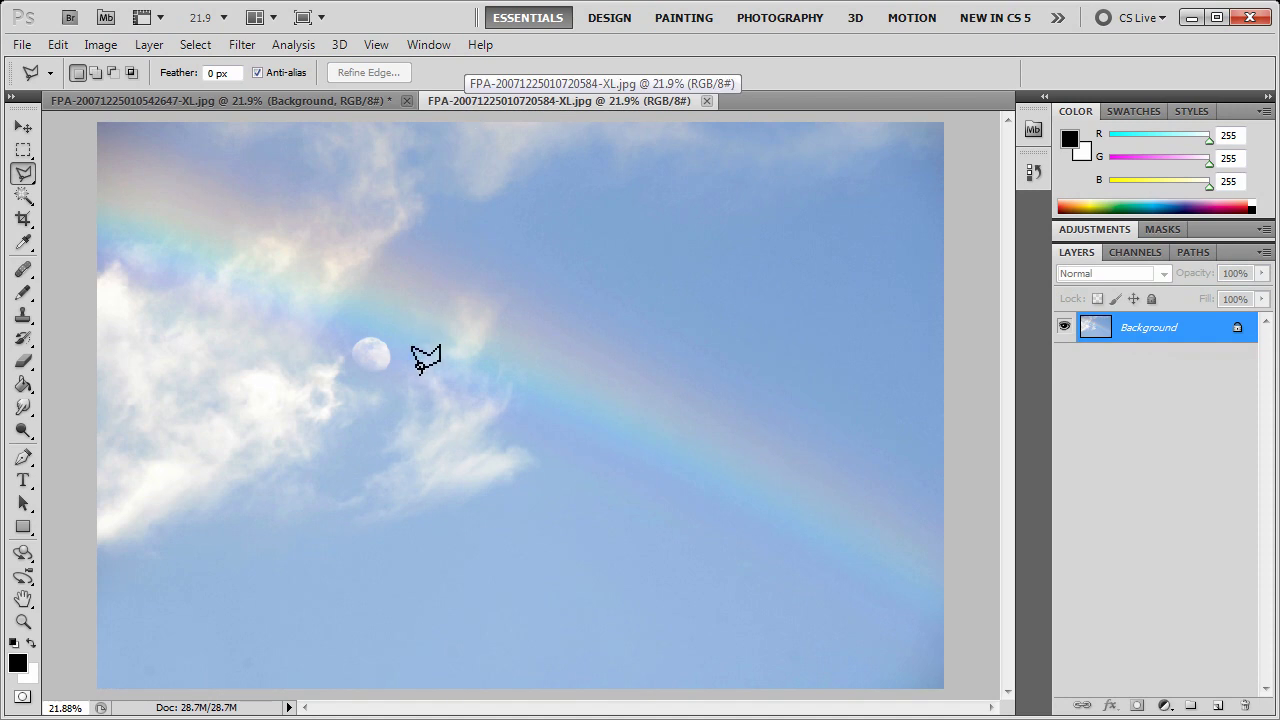
pyautogui.click(184, 46)
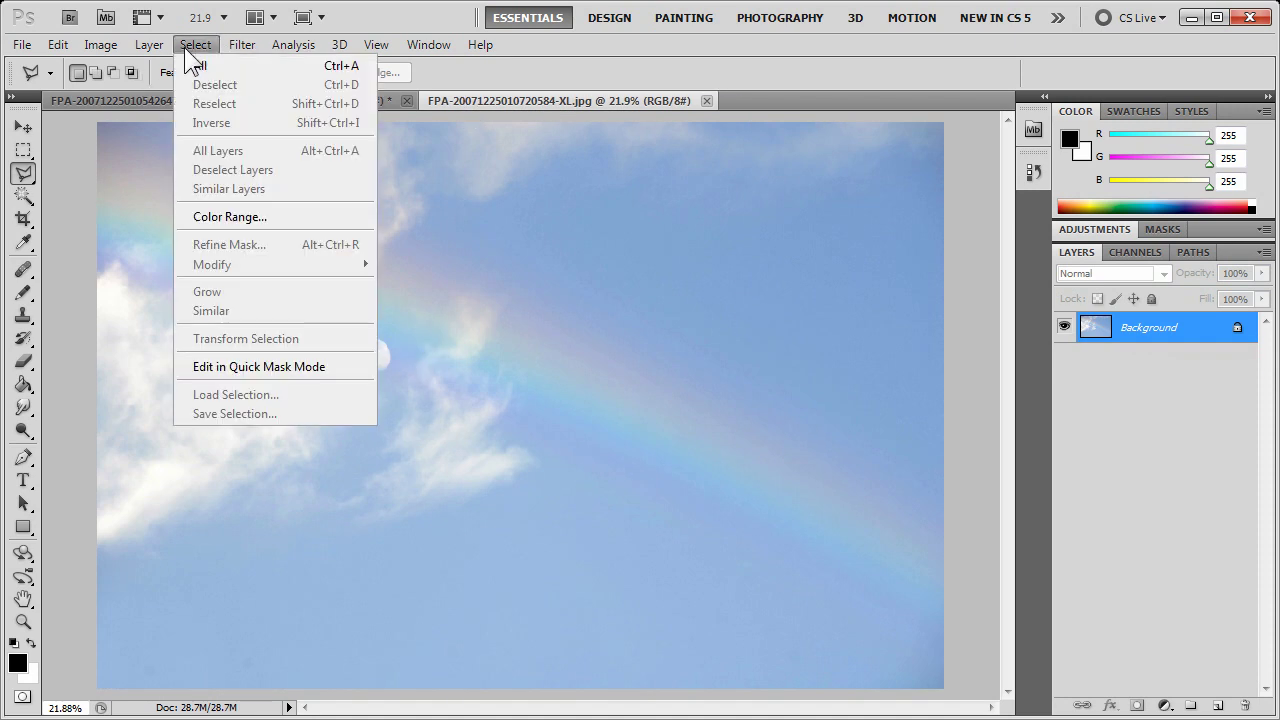
pyautogui.click(208, 68)
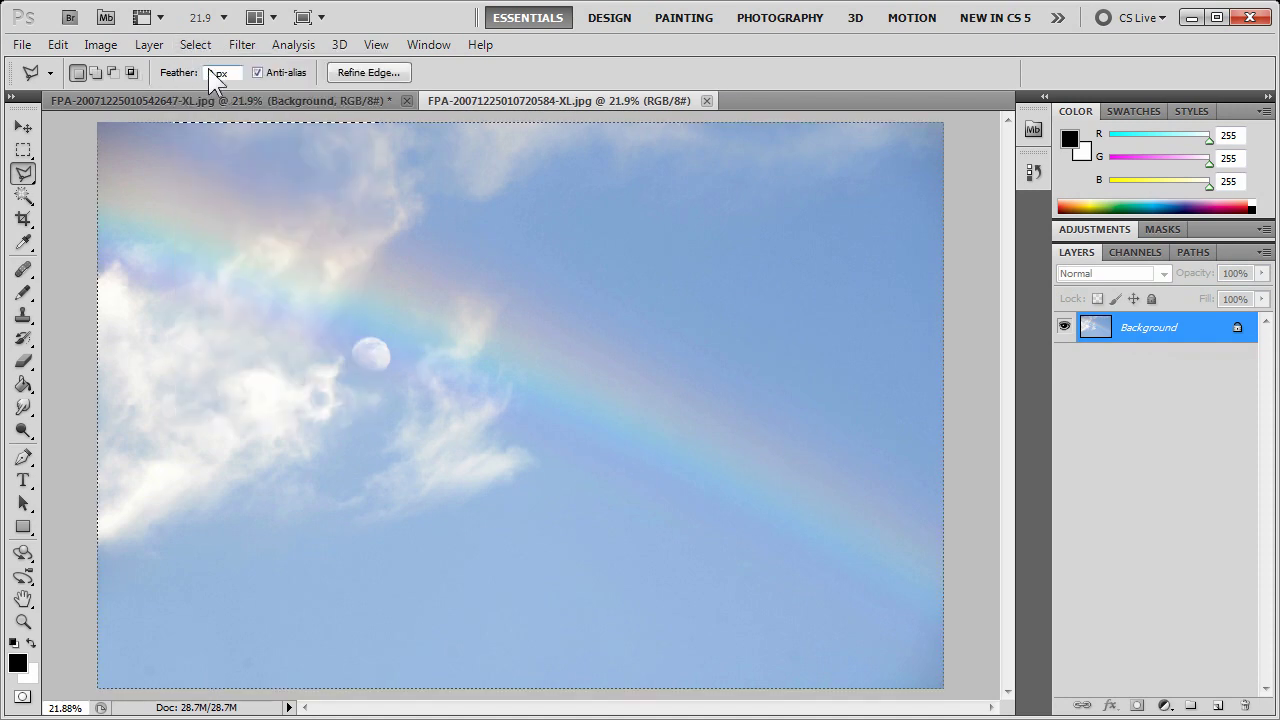
pyautogui.click(58, 45)
pyautogui.click(120, 114)
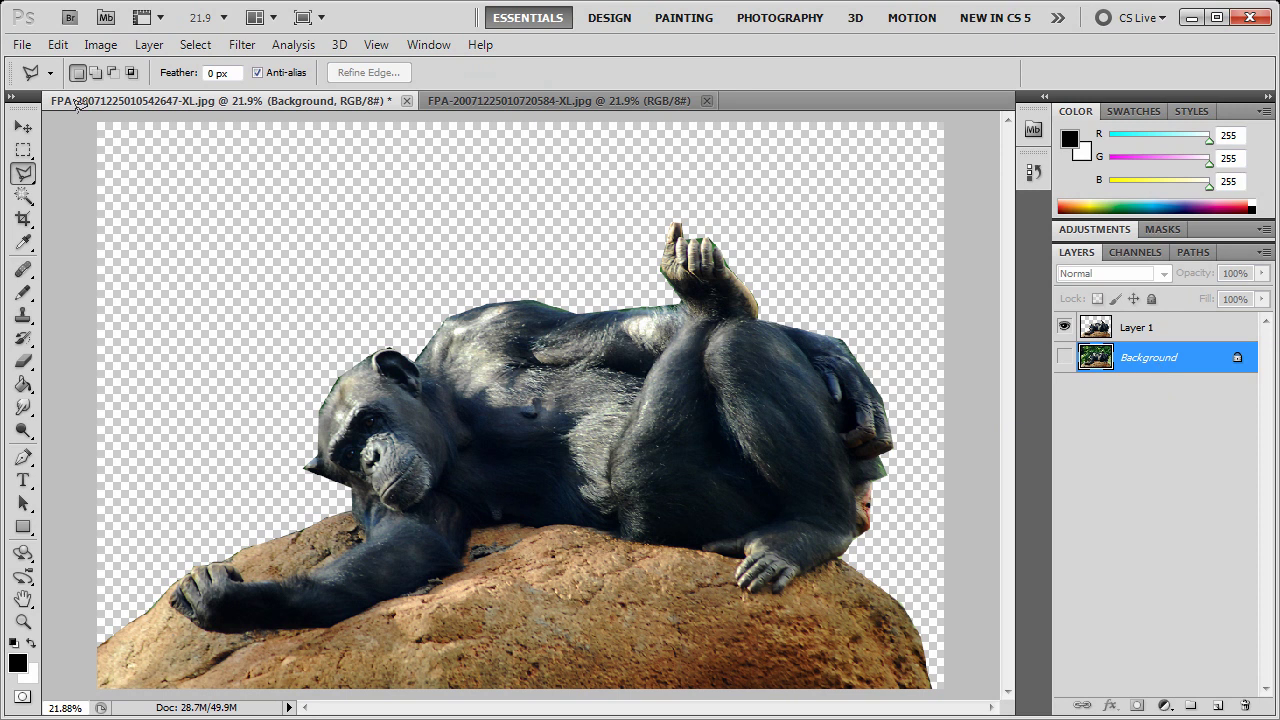
pyautogui.click(58, 45)
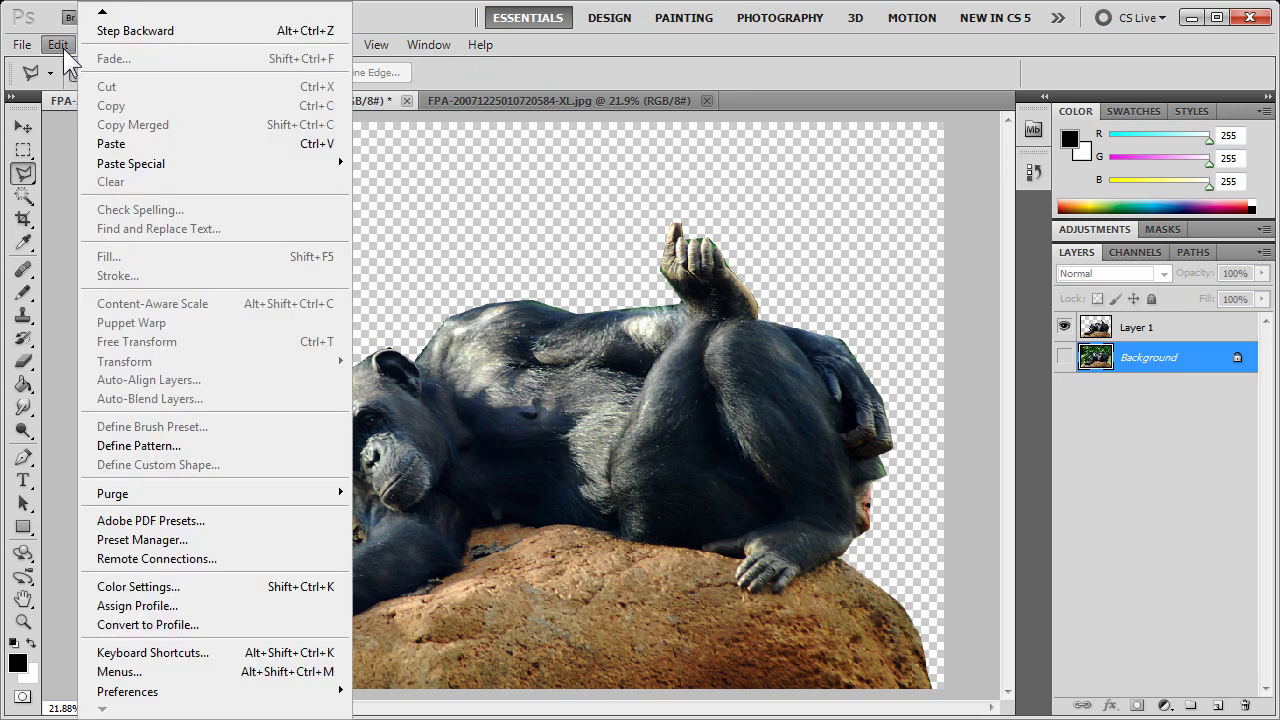
pyautogui.click(108, 142)
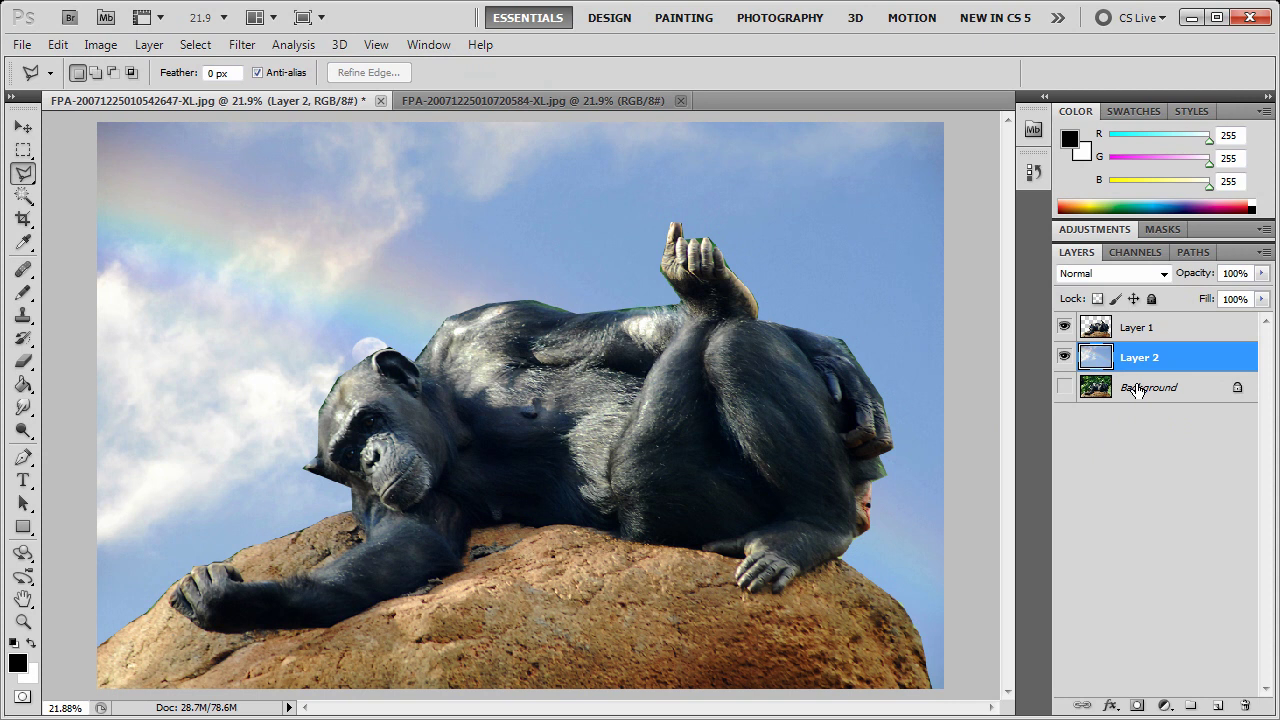
# Step: Paste a second copy of the sky above the chimpanzee cutout layer and move it below that layer
pyautogui.click(1145, 333)
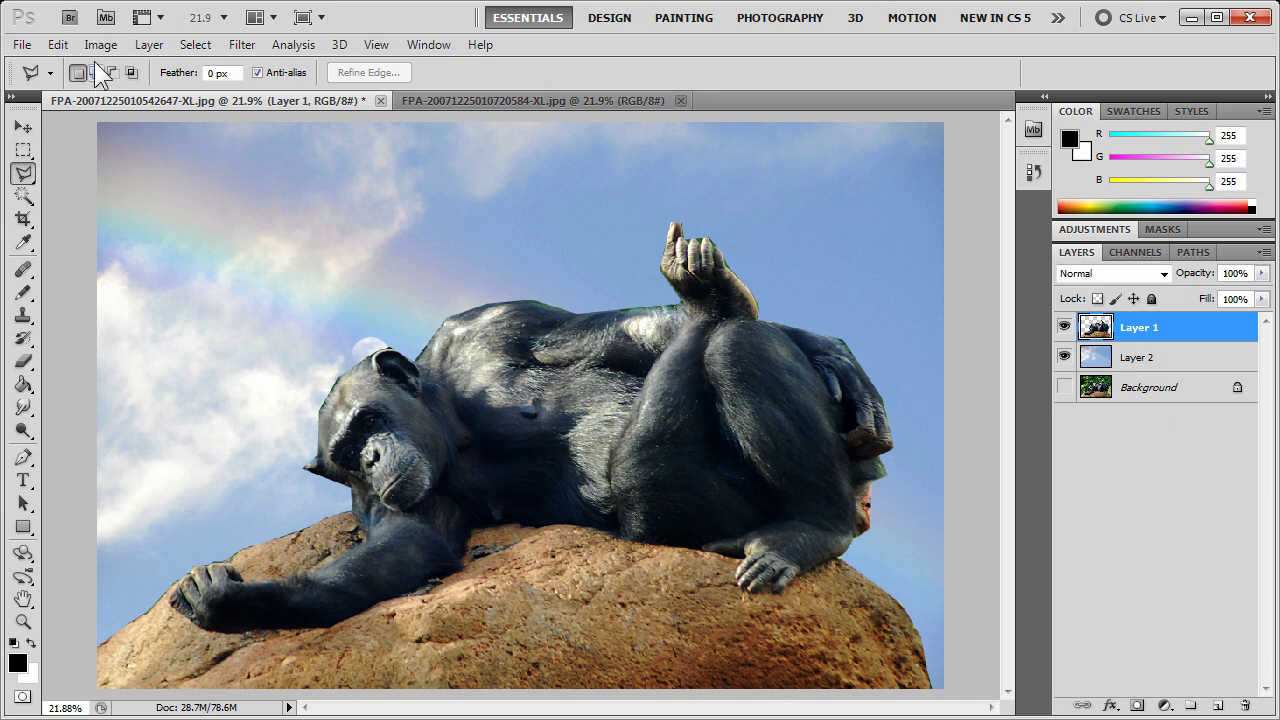
pyautogui.click(54, 45)
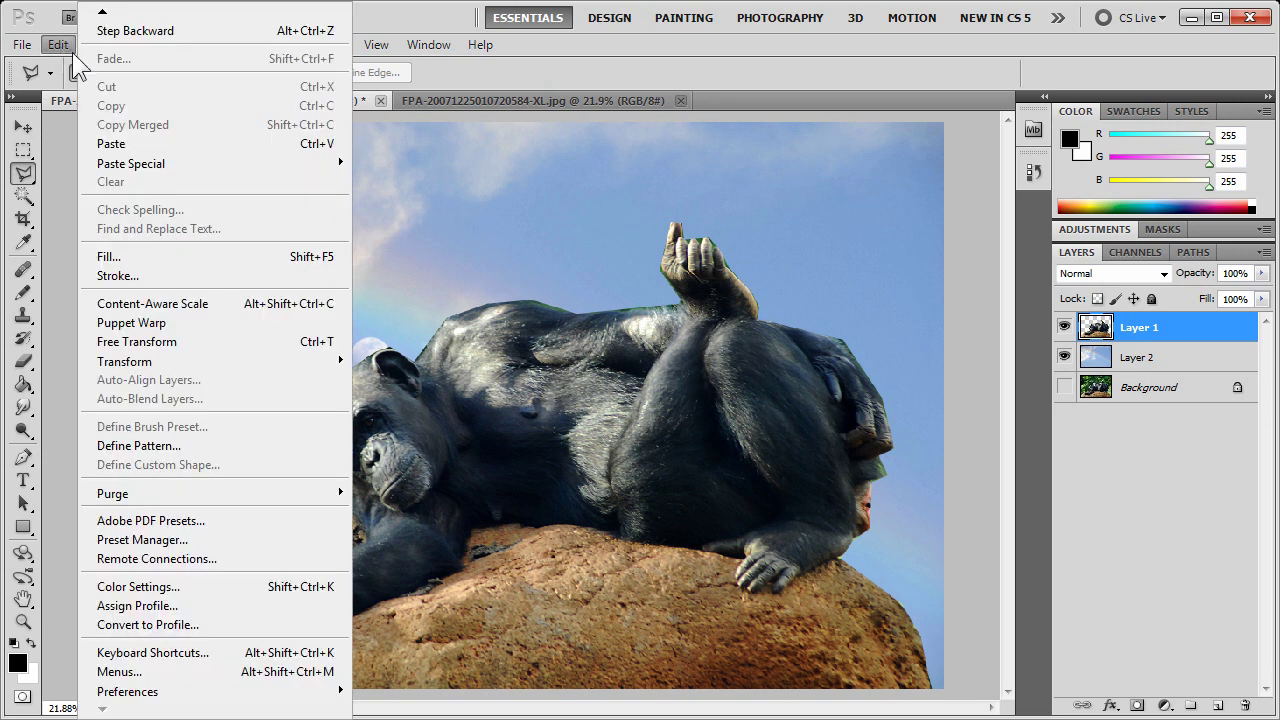
pyautogui.click(112, 144)
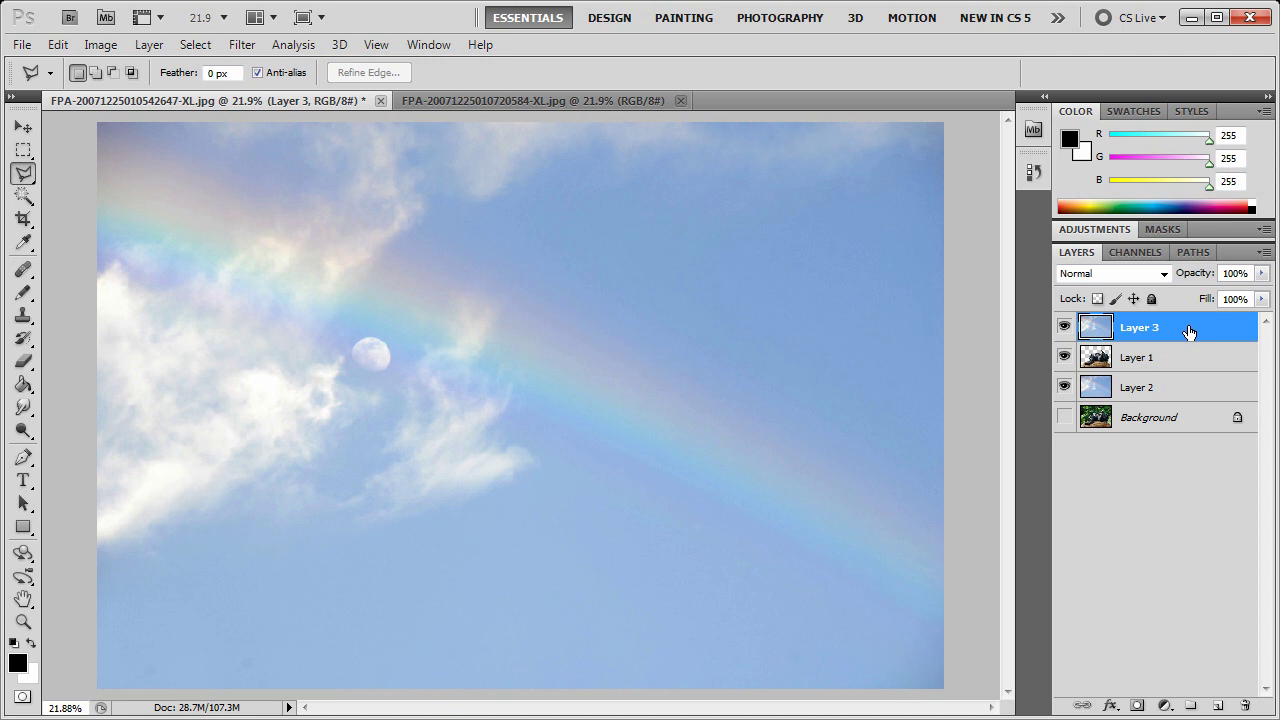
pyautogui.moveTo(1188, 332); pyautogui.dragTo(1186, 376)
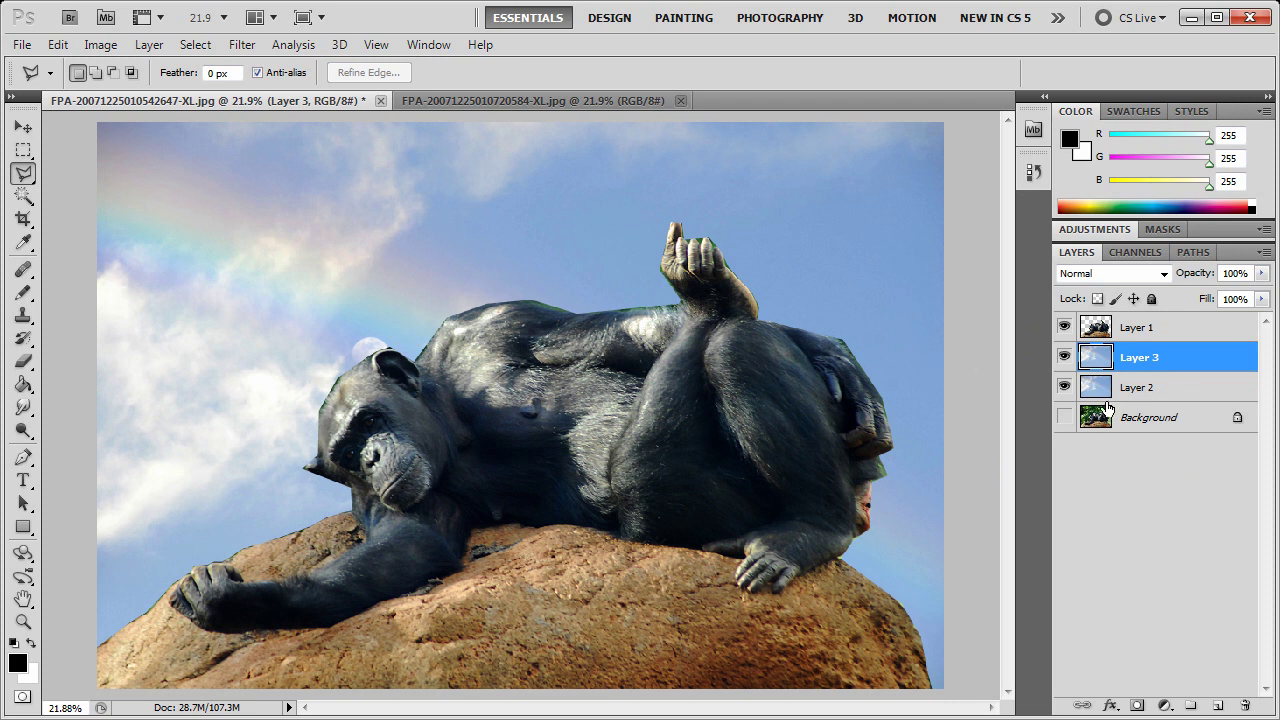
# Step: Delete the duplicate sky layer directly below the chimpanzee cutout layer
pyautogui.rightClick(1190, 367)
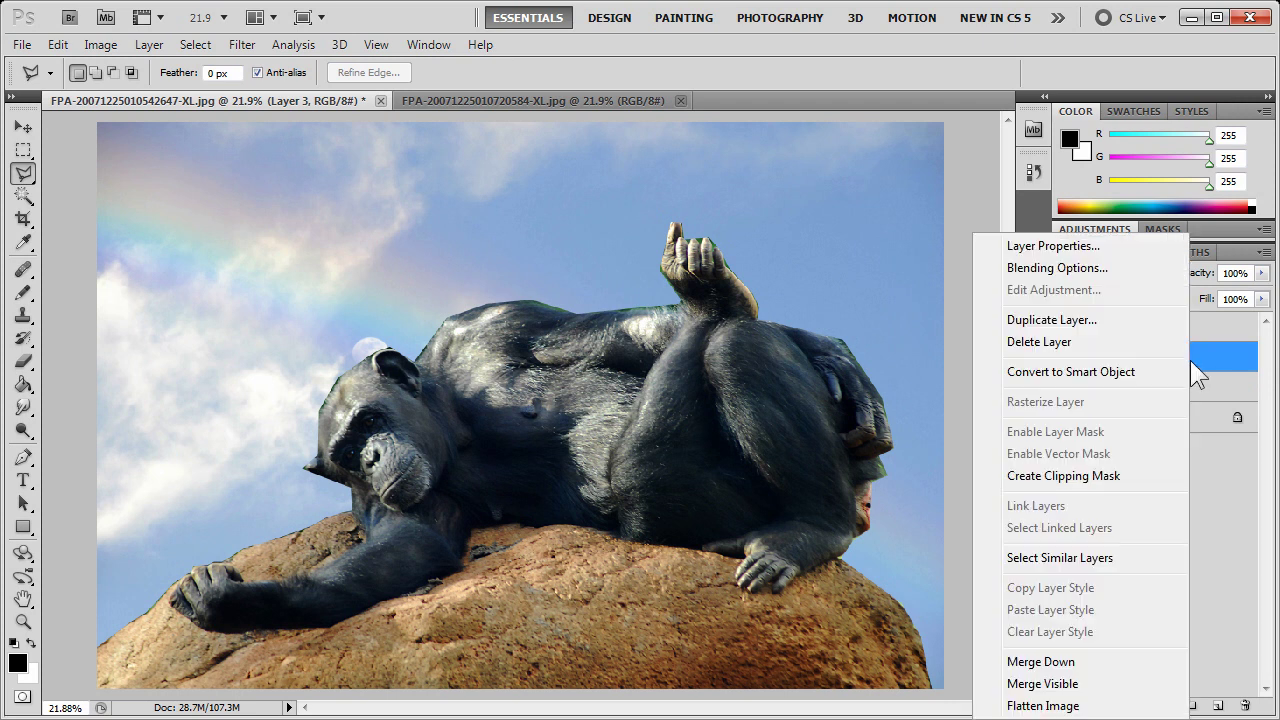
pyautogui.click(1073, 344)
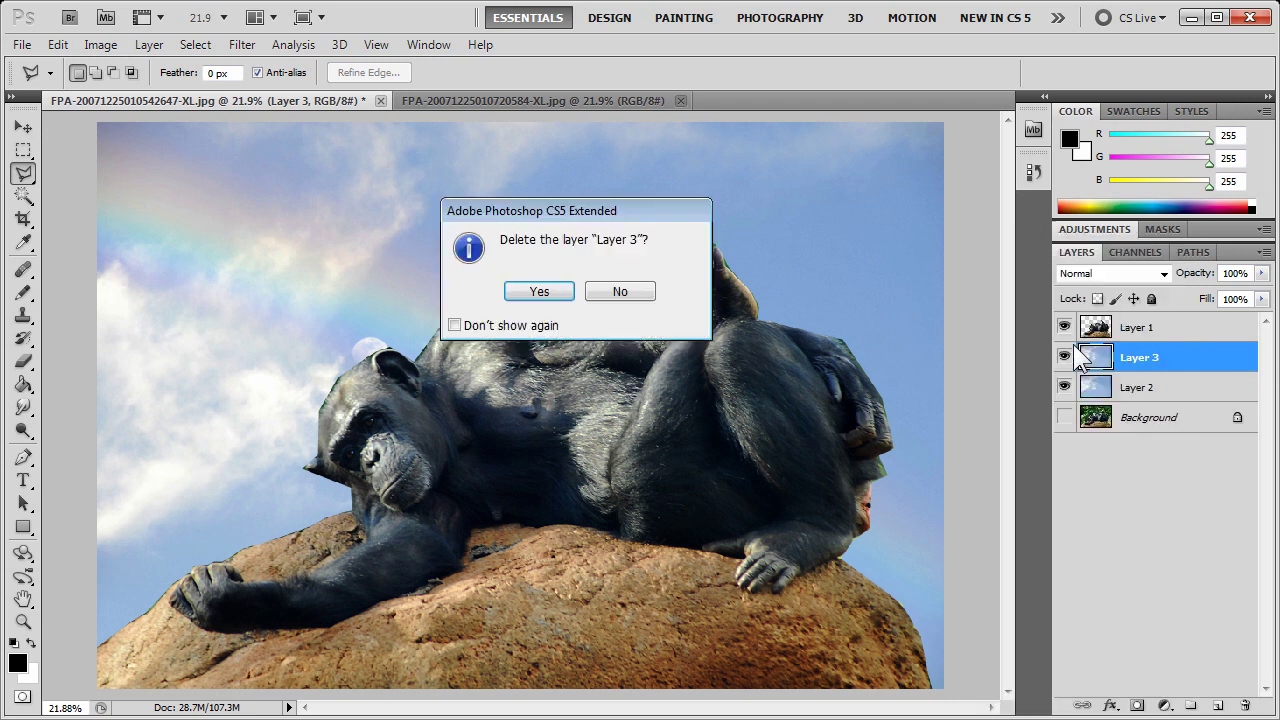
pyautogui.click(528, 296)
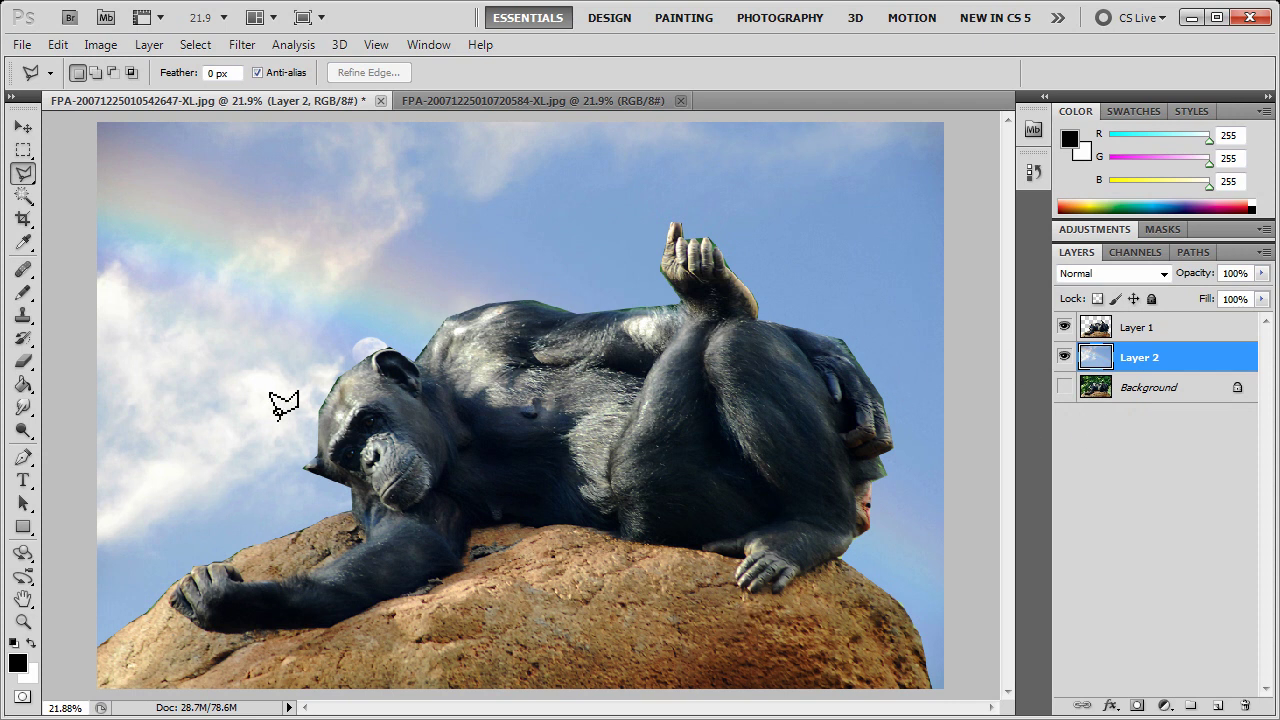
# Step: Start a Polygonal Lasso outline at the chimpanzee's lower ear
pyautogui.click(307, 466)
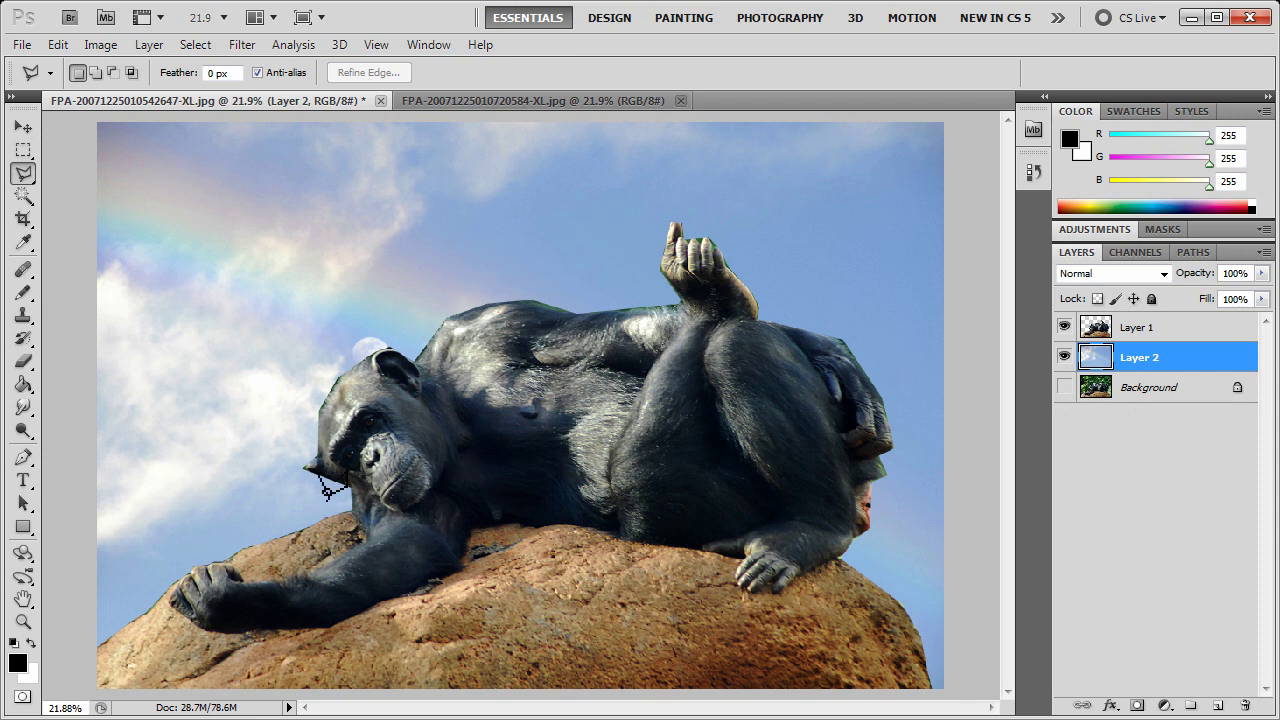